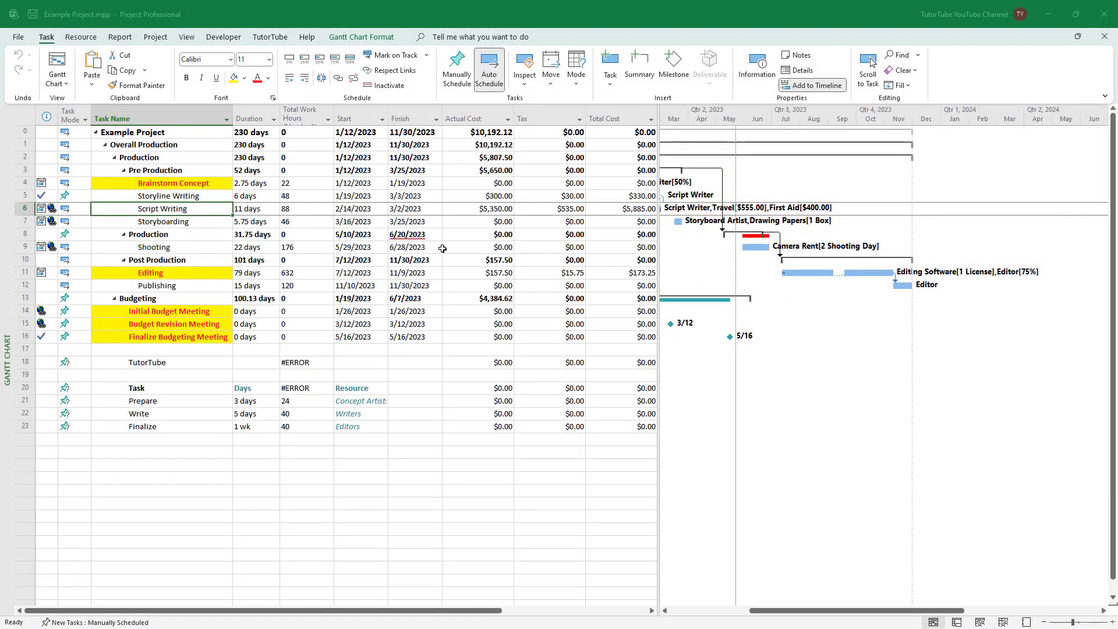
Select the Shooting task's Total Work Hours cell, then select the entire Tax column.
left_click(314, 249)
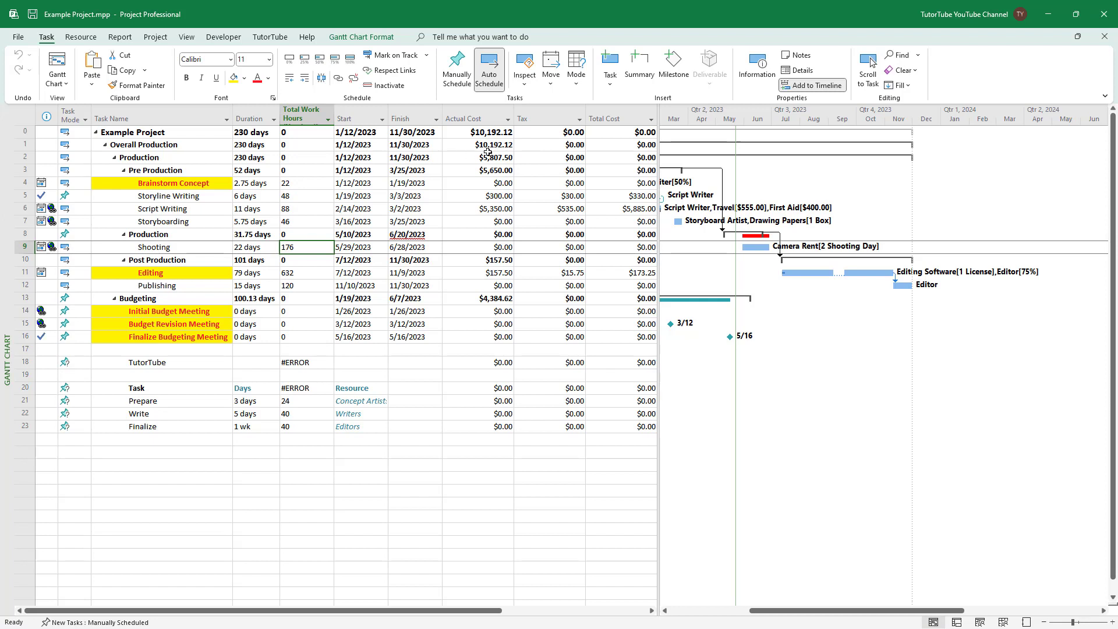
left_click(535, 115)
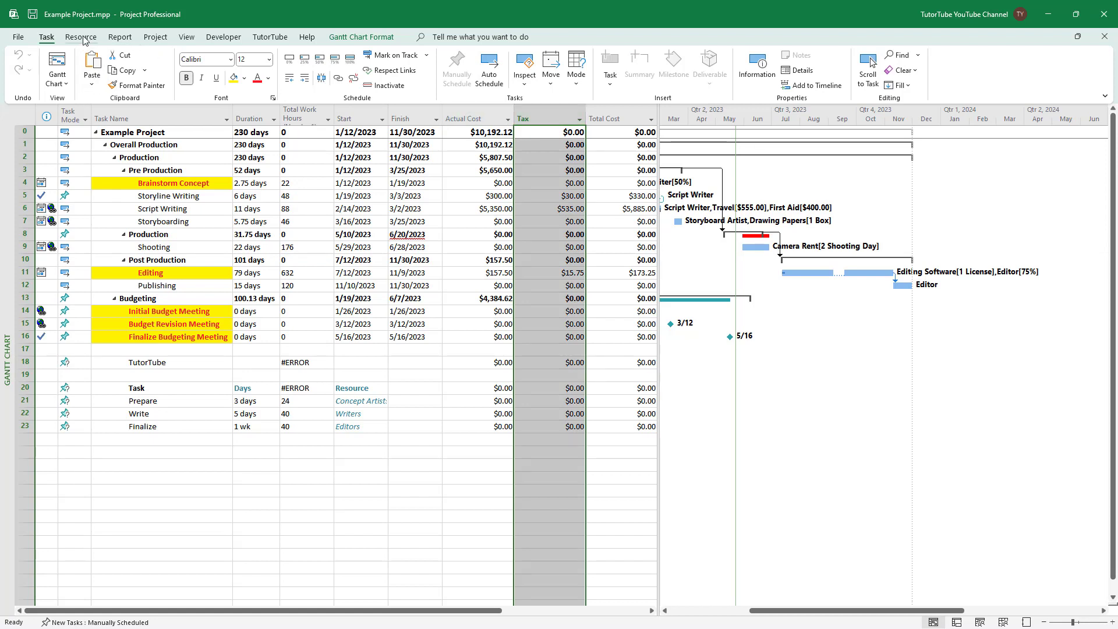
In Custom Fields, switch the field type from Cost to Text and select Text2.
left_click(155, 36)
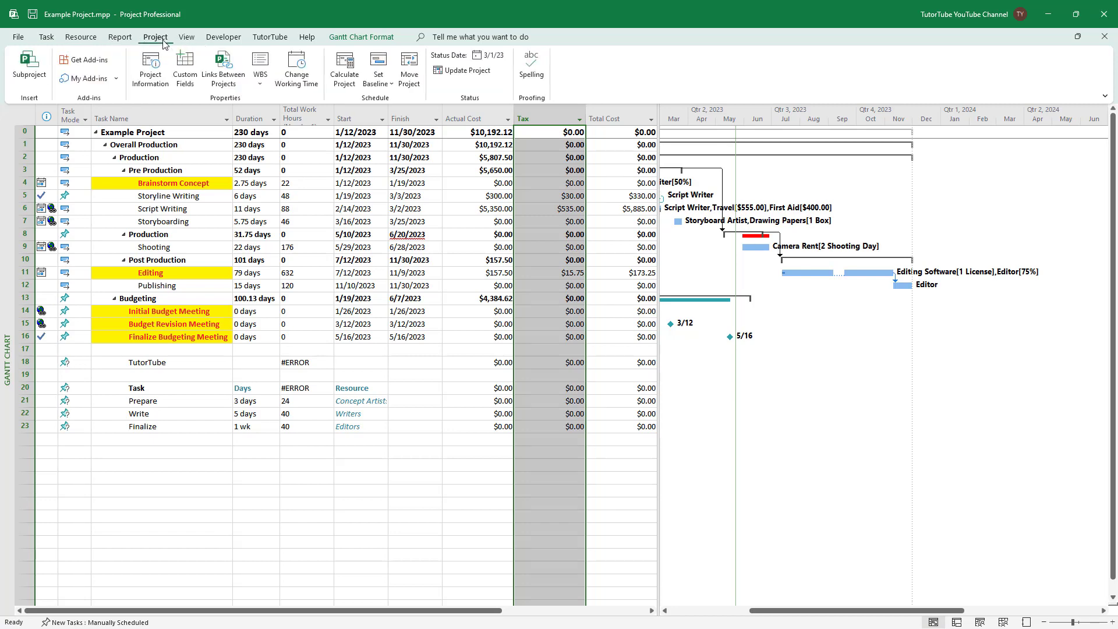
left_click(187, 67)
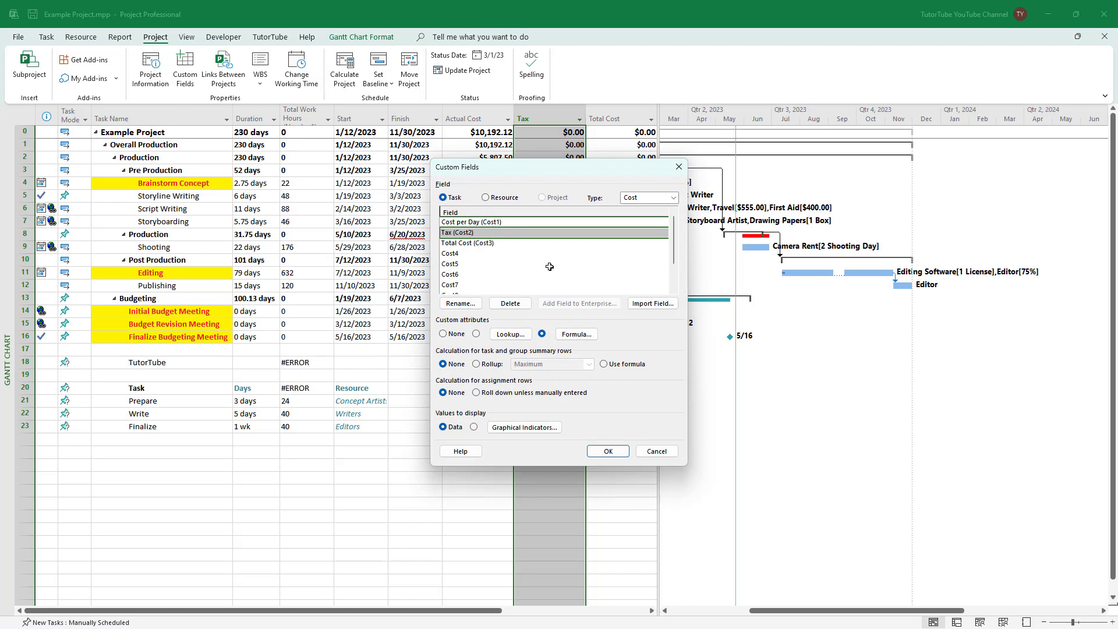
left_click_drag(512, 166, 433, 179)
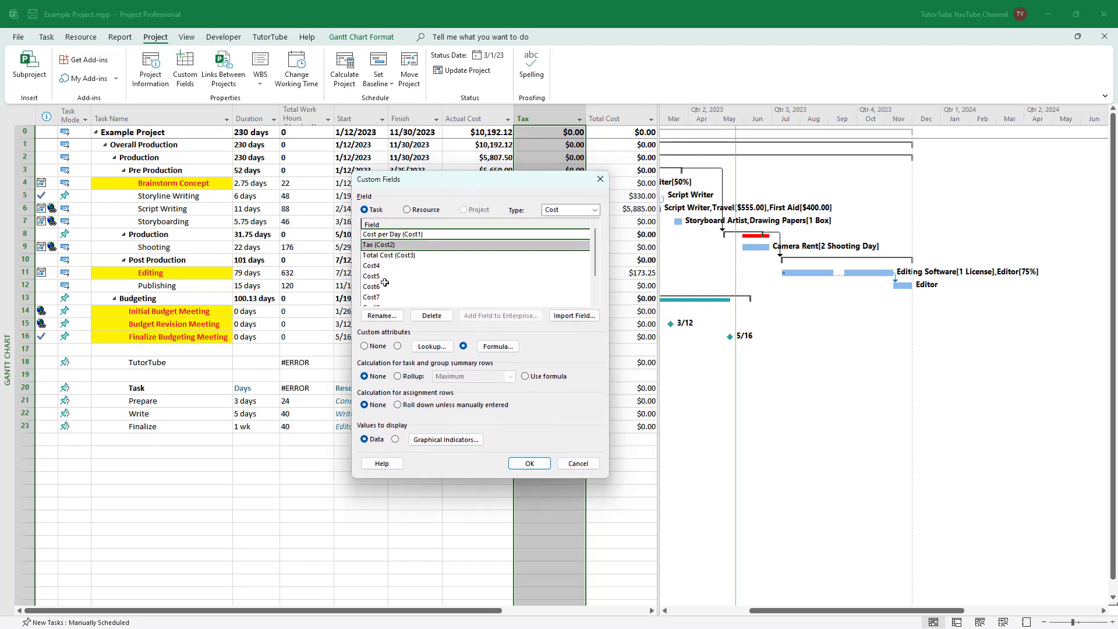
left_click(387, 267)
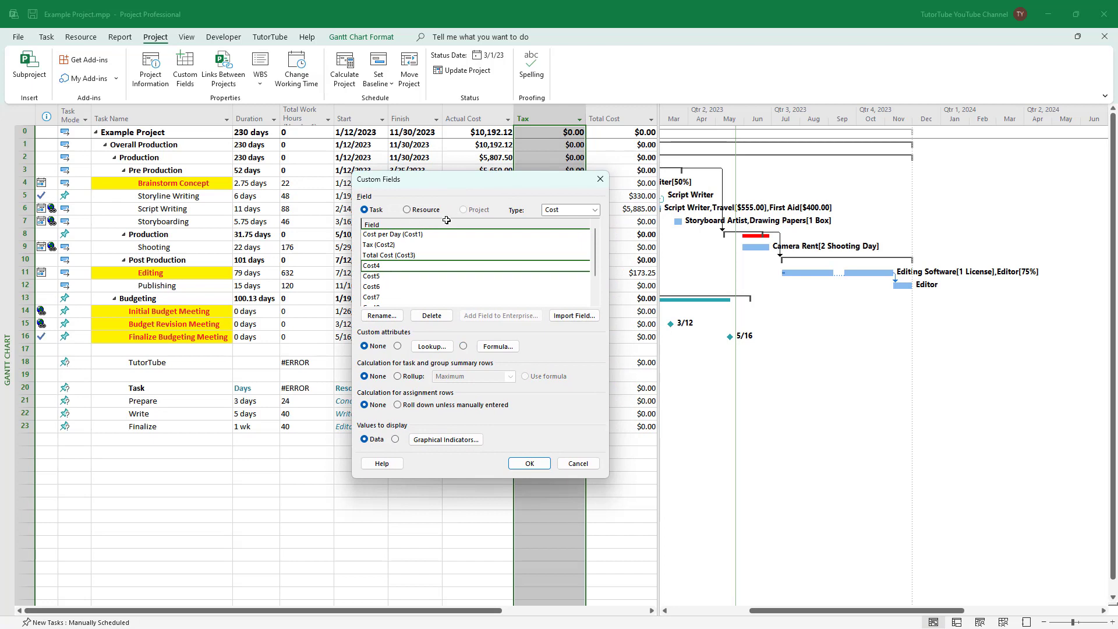
left_click(595, 210)
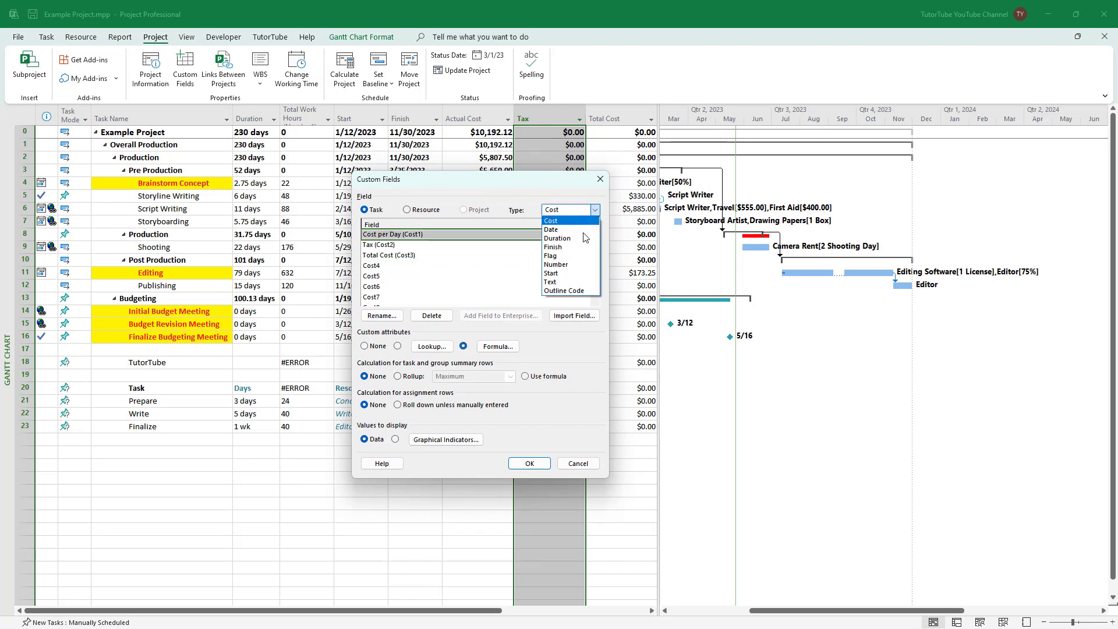
left_click(562, 282)
left_click(391, 246)
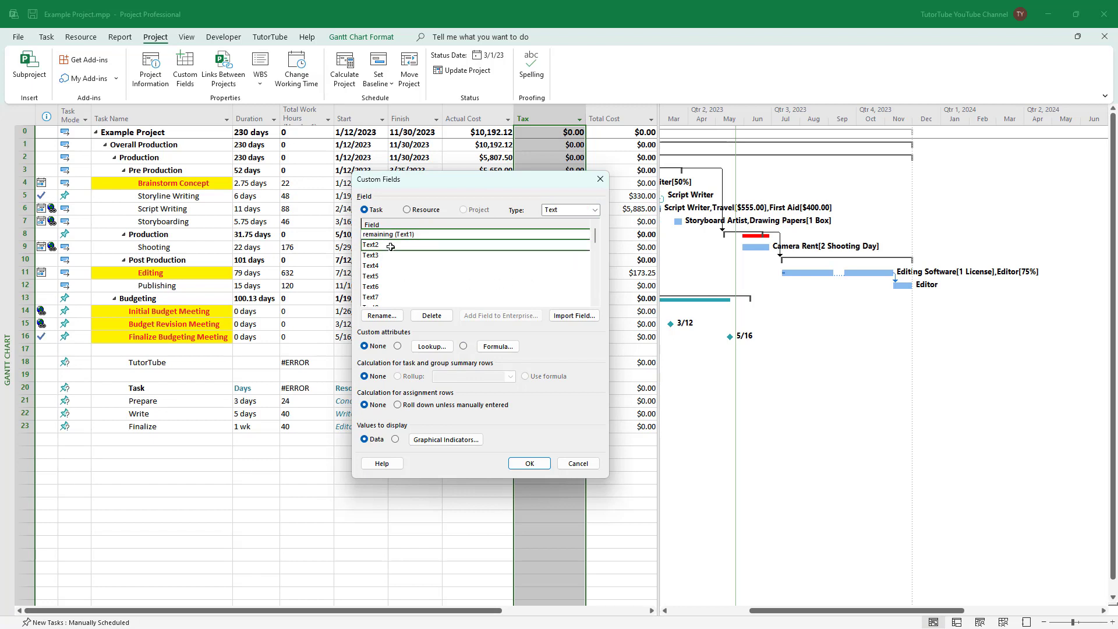
Rename the Text2 field to 'Verification'.
left_click(383, 315)
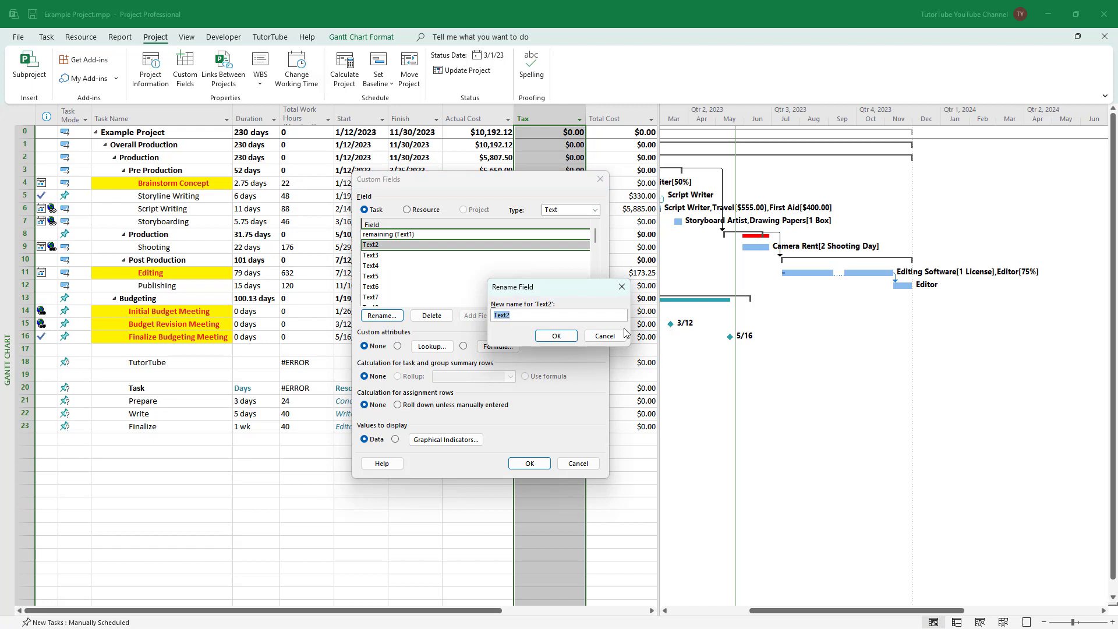
type("Tre")
type("ification")
left_click(557, 337)
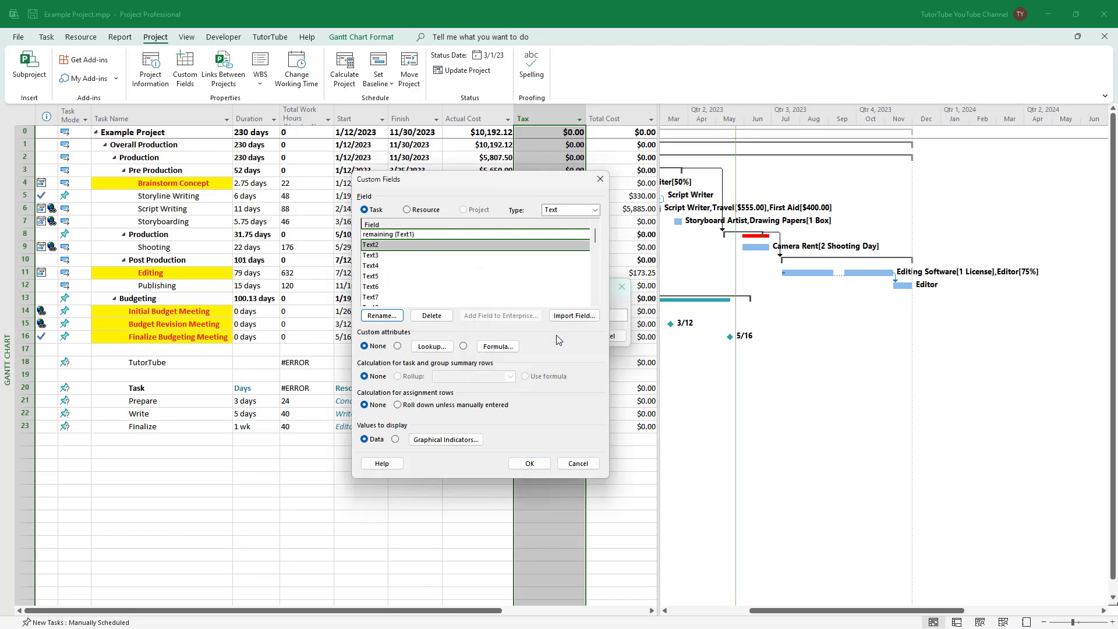
Set Verification's custom attribute to Formula, accepting the data-replacement warning.
left_click(396, 244)
left_click(484, 349)
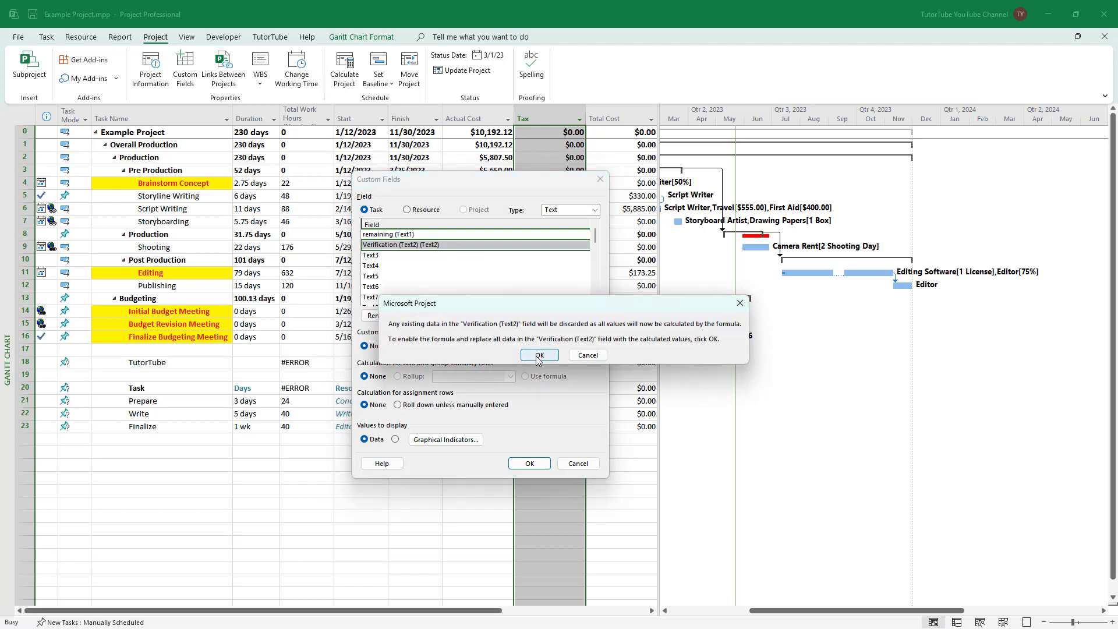
left_click(539, 355)
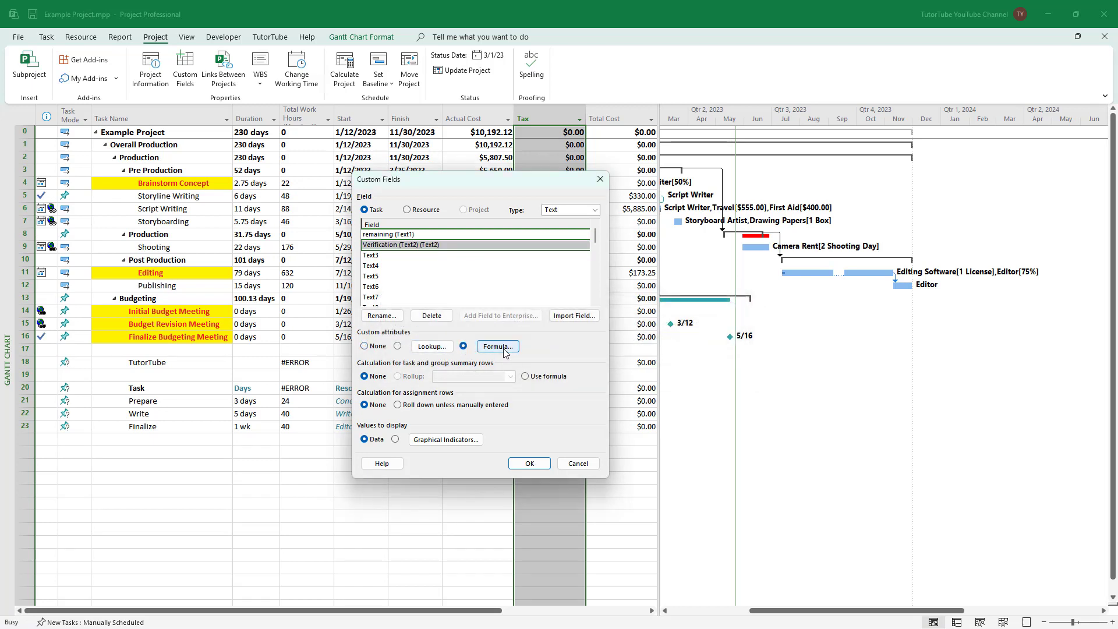
Insert the General IIf function into Verification's formula and delete its expression placeholder.
left_click(498, 347)
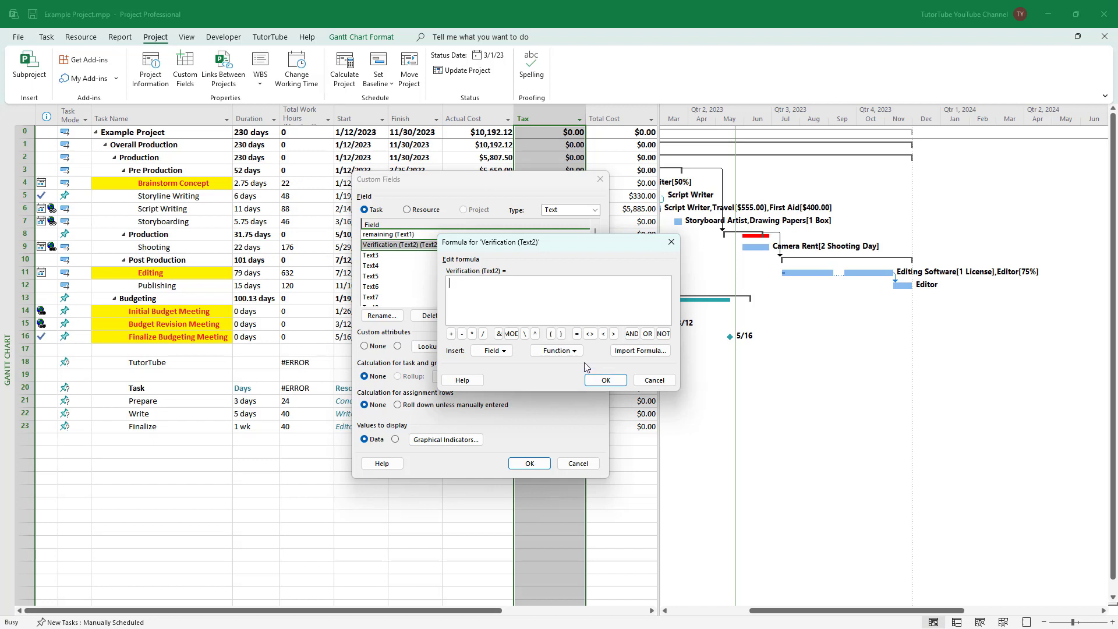
left_click(573, 352)
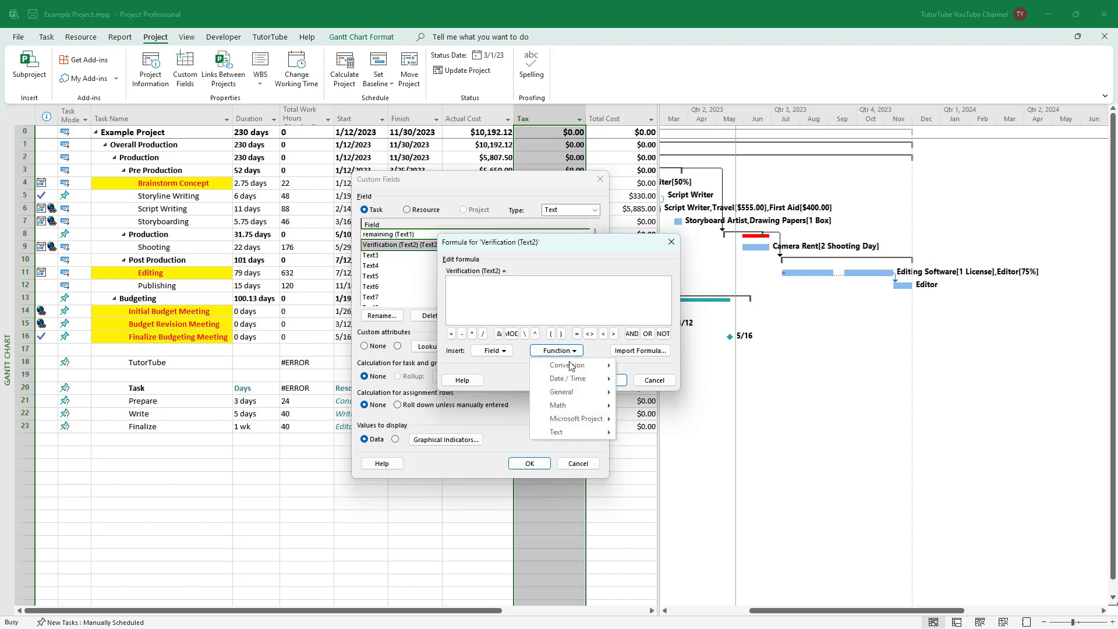
mouse_move(570, 396)
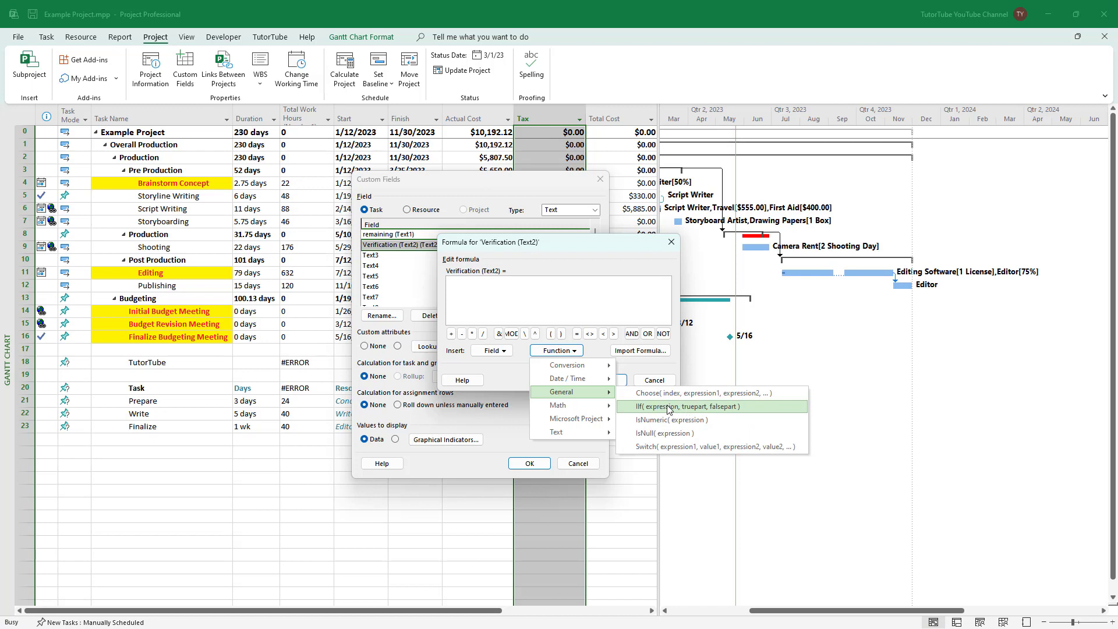
left_click(668, 408)
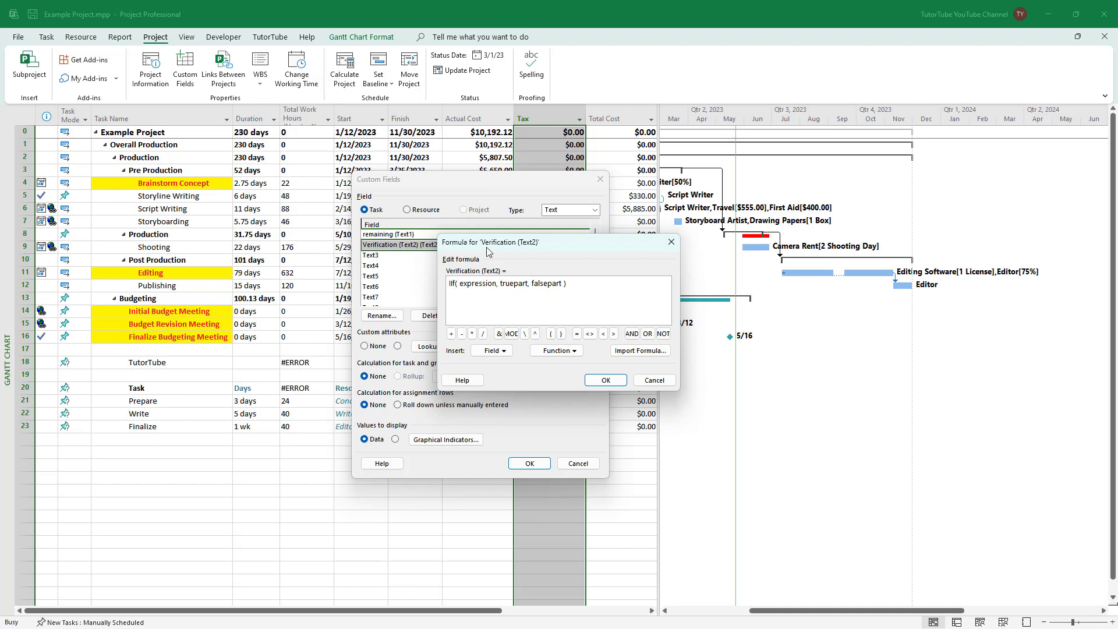
left_click_drag(496, 238, 474, 250)
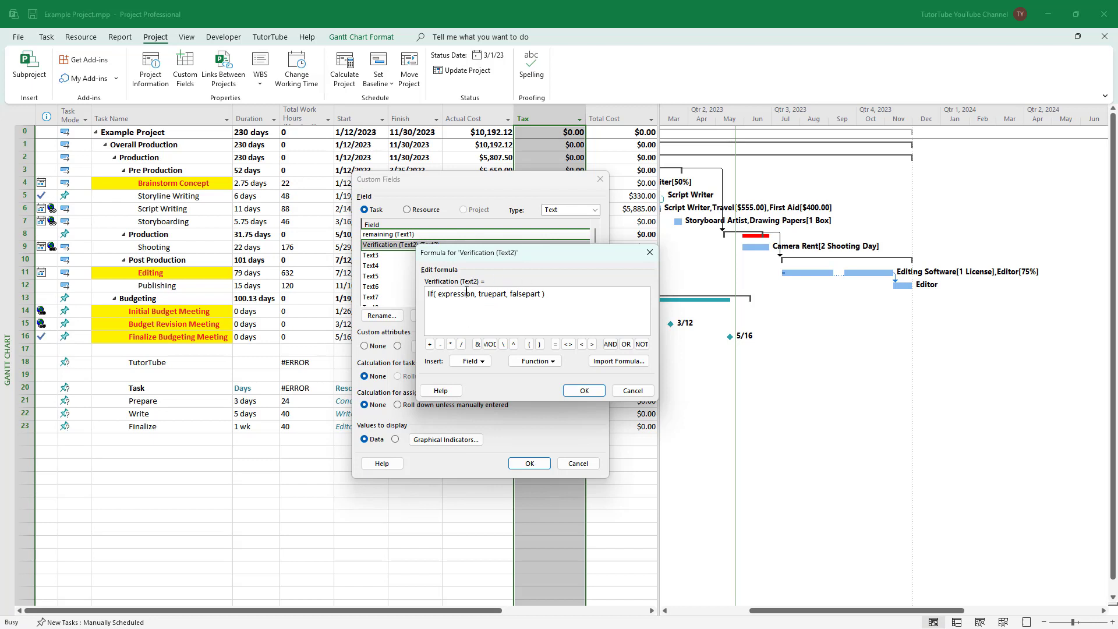
left_click_drag(474, 294, 438, 295)
key("Delete")
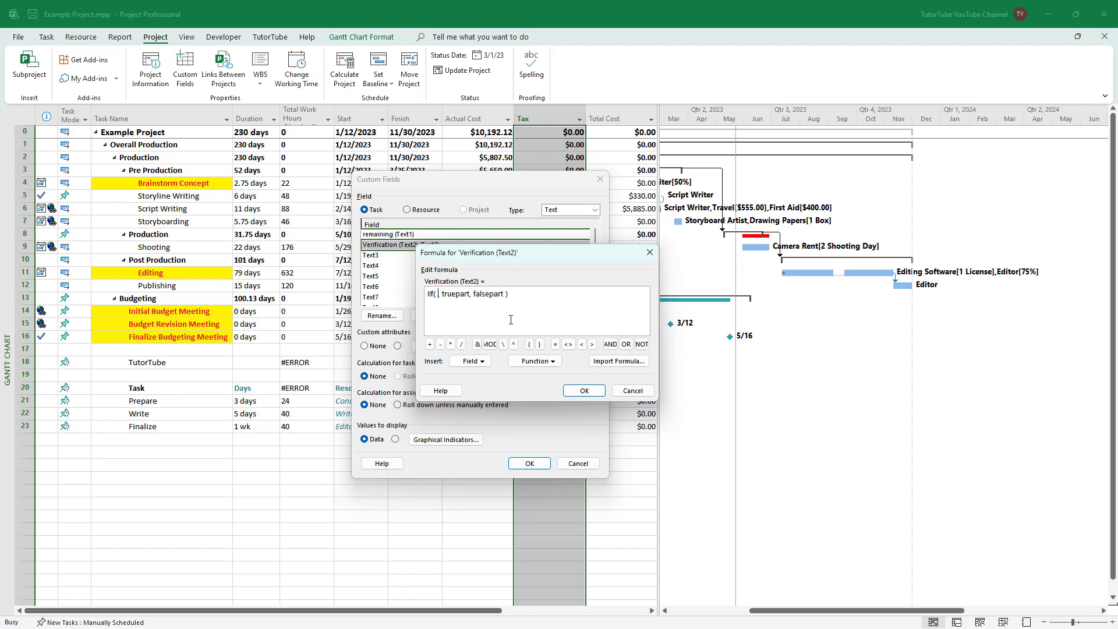
Make the IIf condition [Actual Cost] <= 300.
left_click(481, 361)
mouse_move(486, 375)
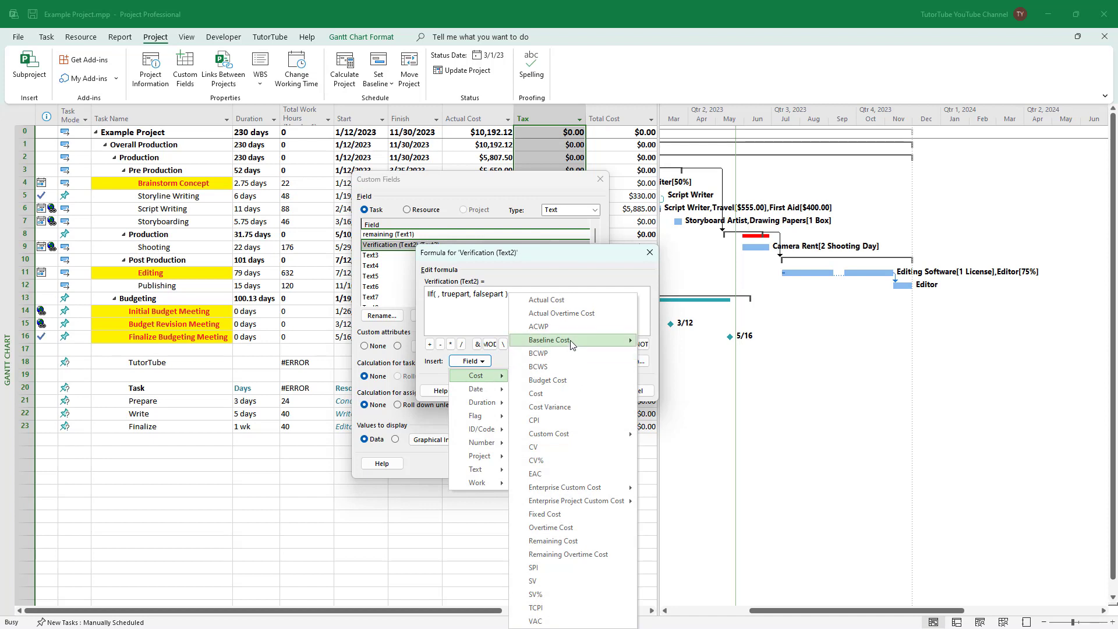
left_click(559, 300)
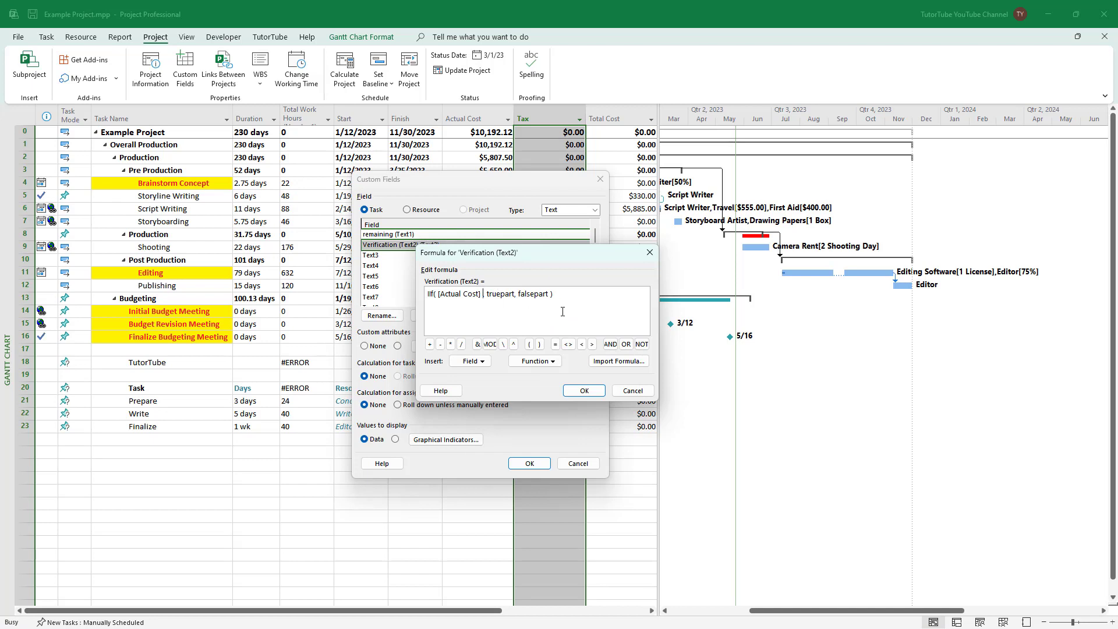
type("<= 300")
Replace truepart with "Not Needed" and falsepart with "Needed".
left_click_drag(539, 294, 517, 299)
type("\"\"Not Needed")
left_click_drag(590, 294, 565, 295)
type("\"Needed\"")
Accept the Verification formula and its data-replacement warning, and close Custom Fields.
left_click(580, 395)
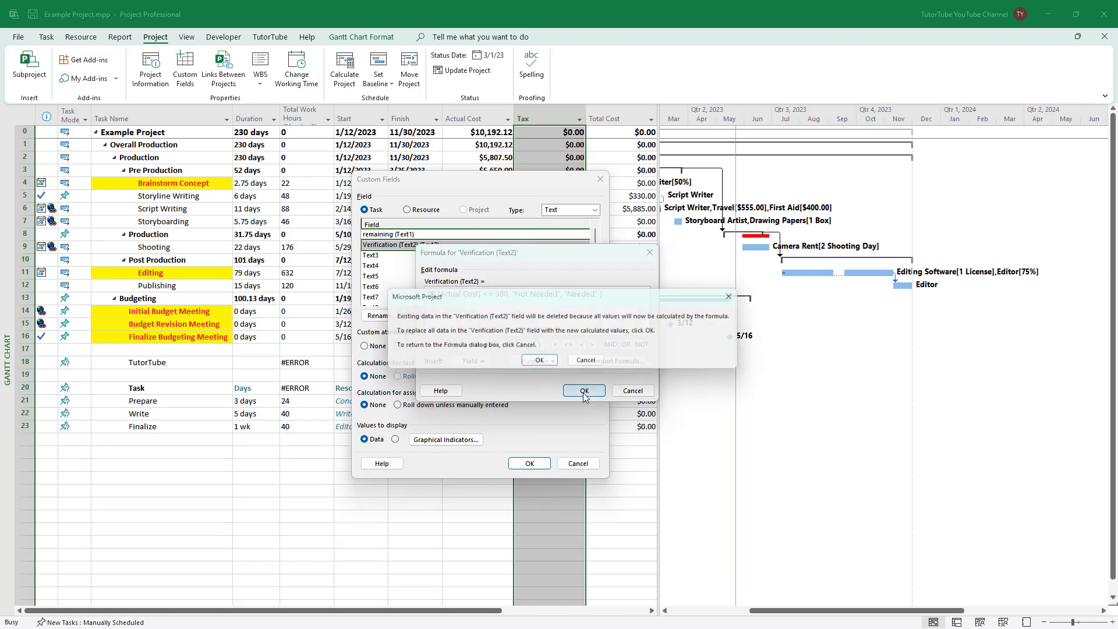
left_click(539, 363)
left_click(529, 463)
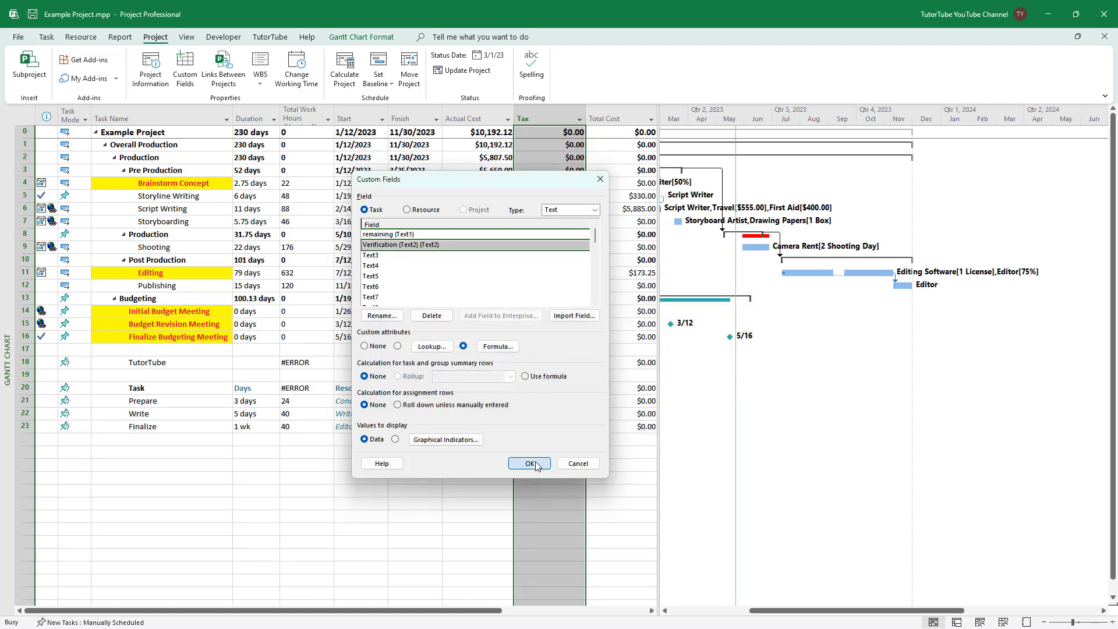
Insert a Verification (Text2) column before the Tax column.
right_click(531, 118)
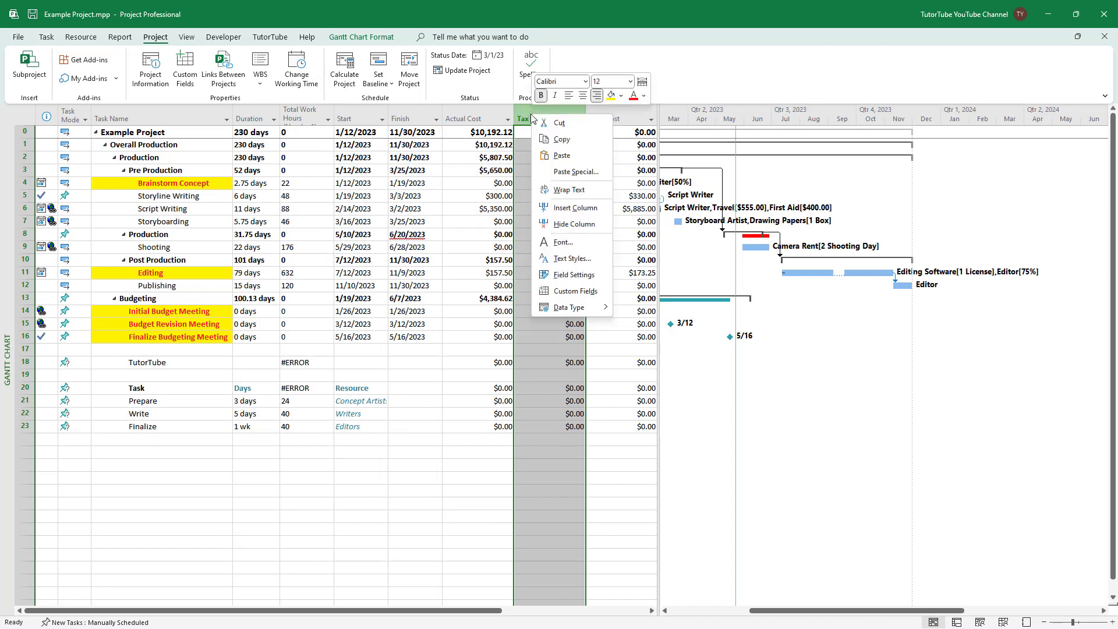
left_click(585, 211)
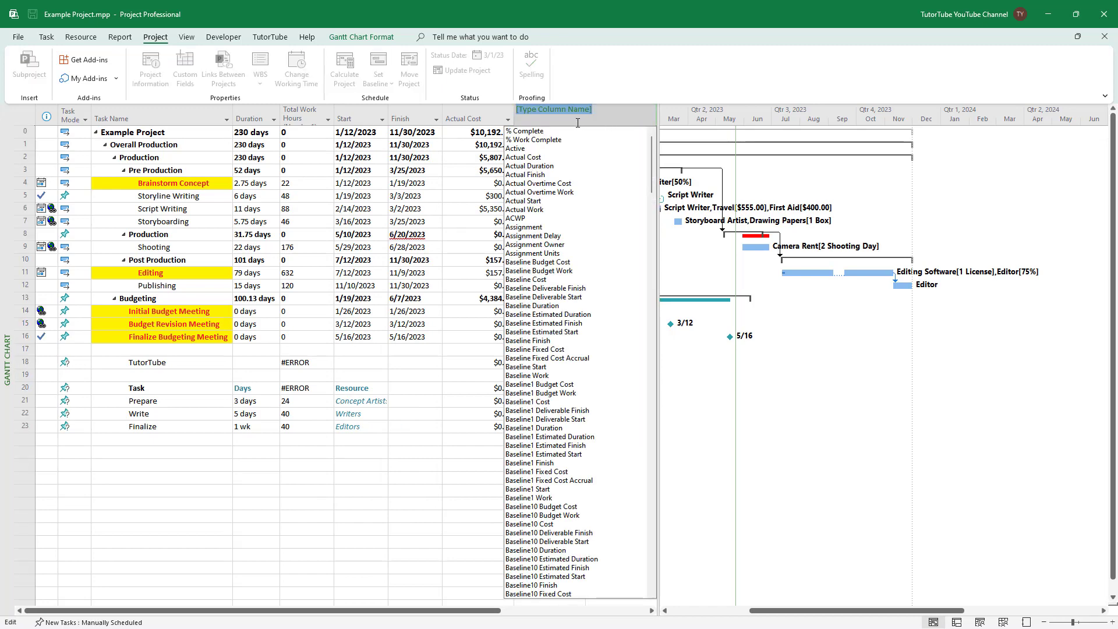
type("verification (Text2) ( Text2")
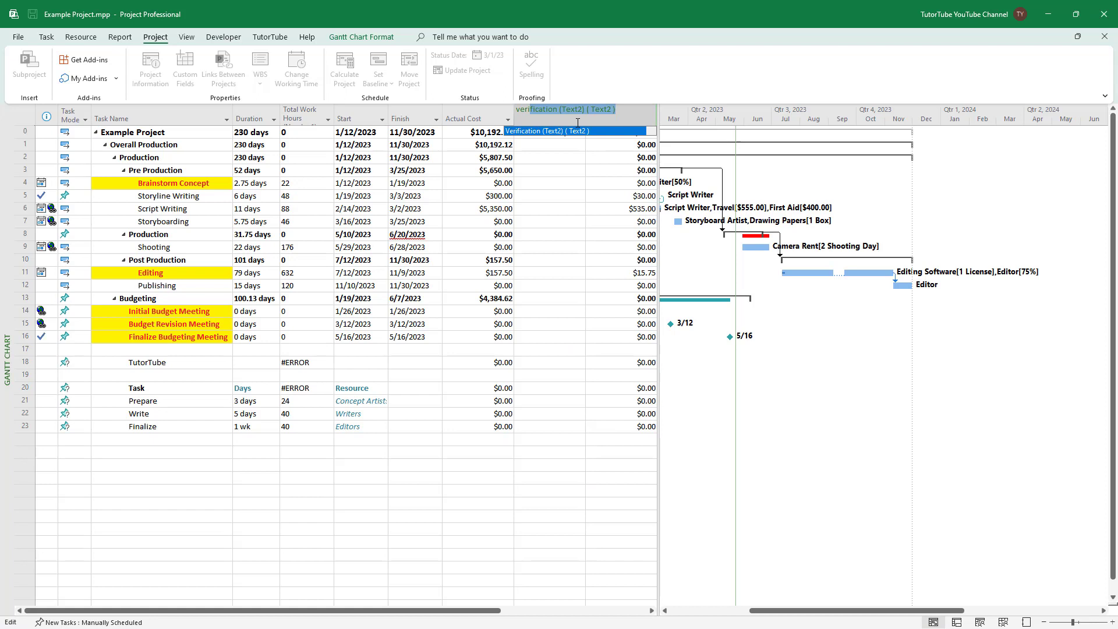
left_click(575, 132)
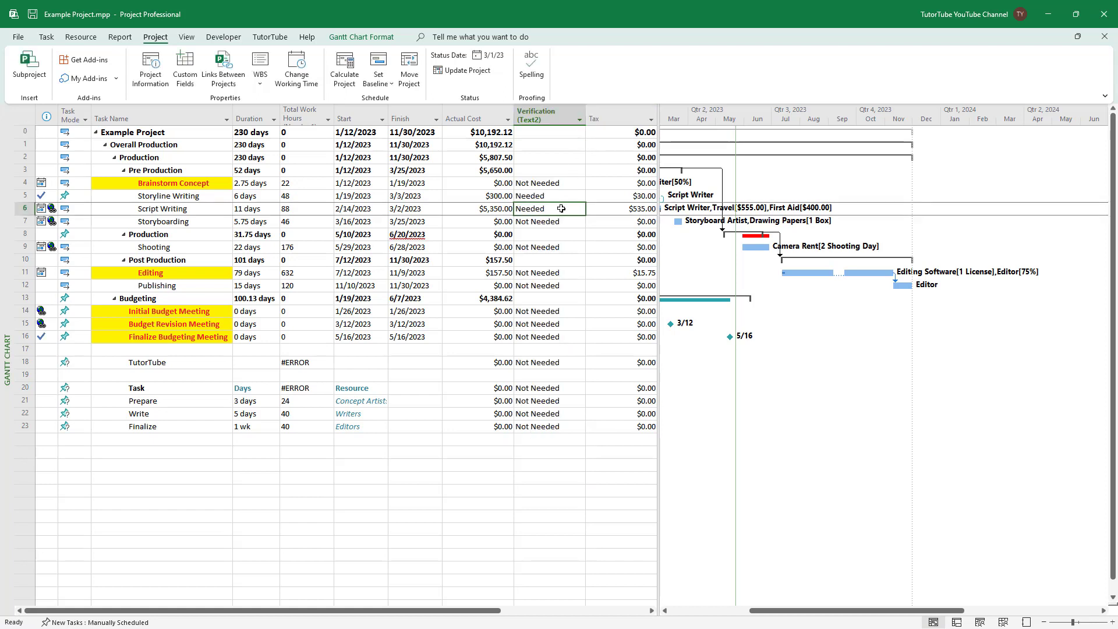
Compare Actual Cost with Verification results for Brainstorm Concept, Storyline Writing ($300.00), Script Writing and Editing ($157.50).
left_click(547, 185)
left_click(498, 182)
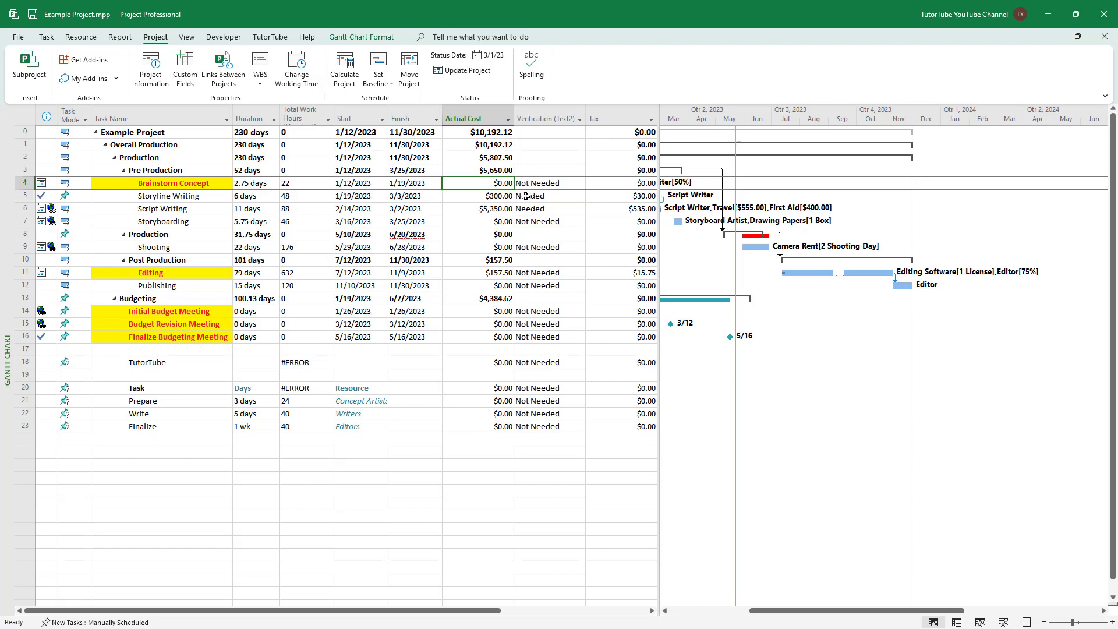
left_click(496, 197)
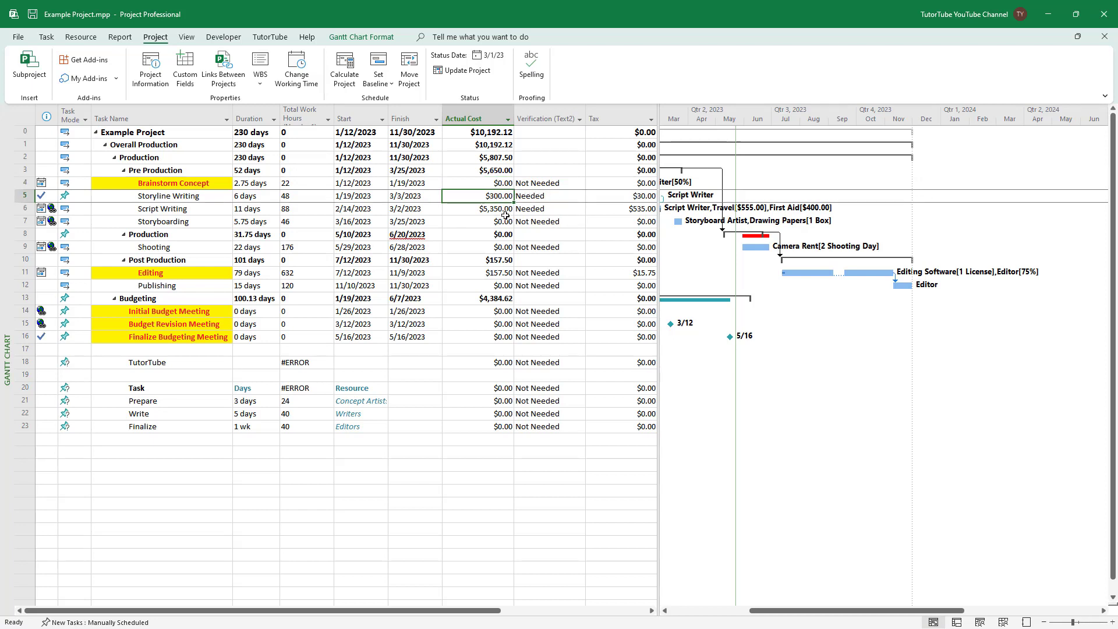
left_click(545, 199)
left_click(542, 210)
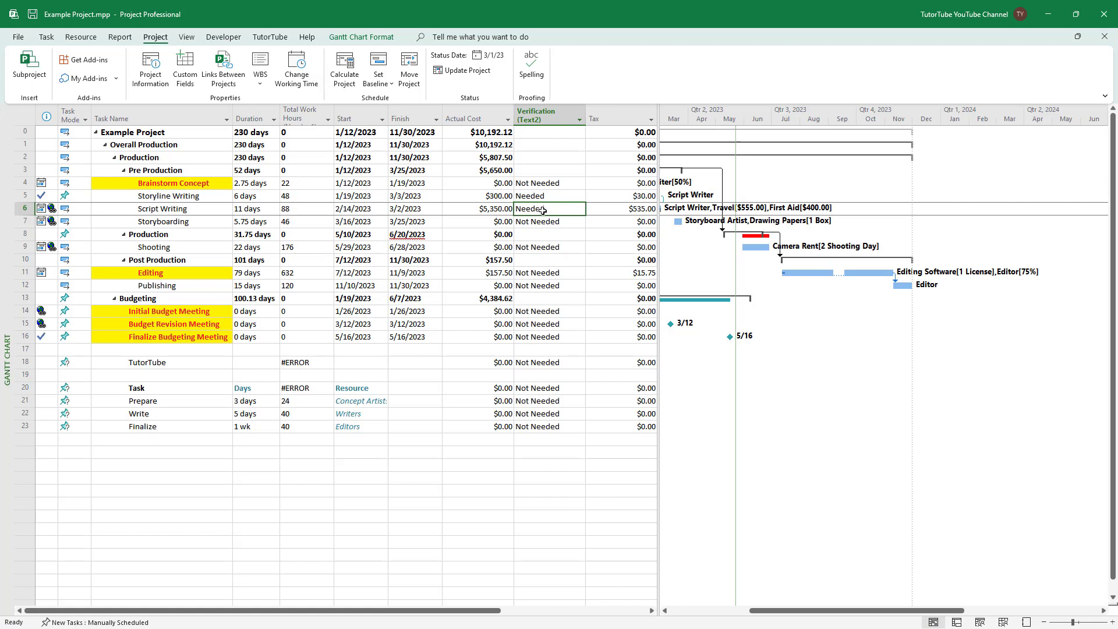
left_click(507, 274)
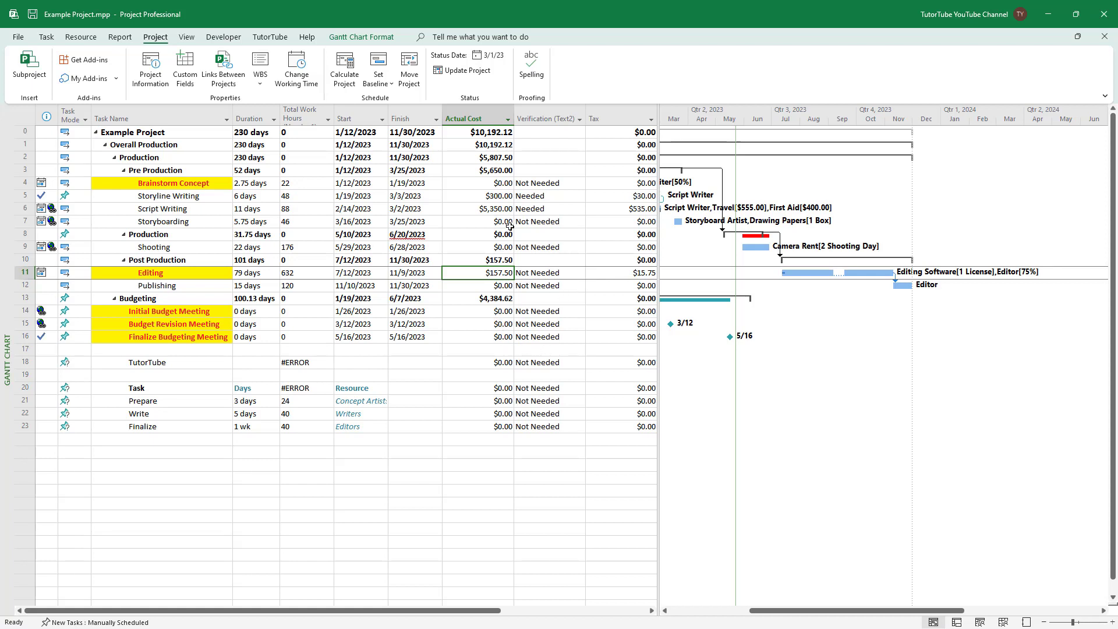
Select the Verification cells from row 3 to 23, then recheck Script Writing, Brainstorm Concept and Storyline Writing.
left_click_drag(544, 173, 560, 429)
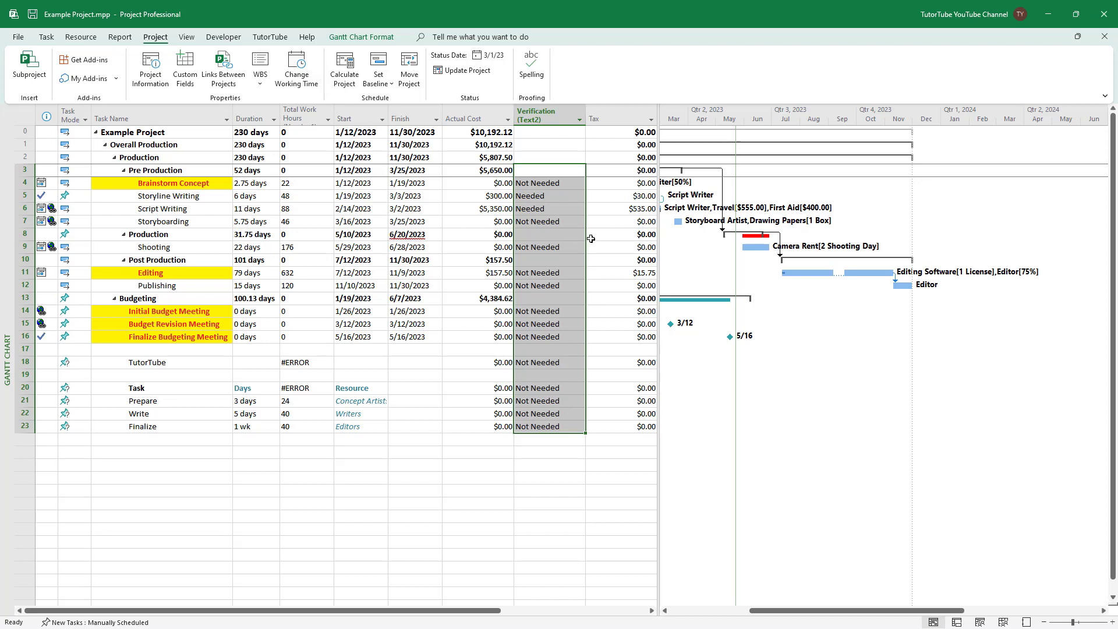
left_click(572, 209)
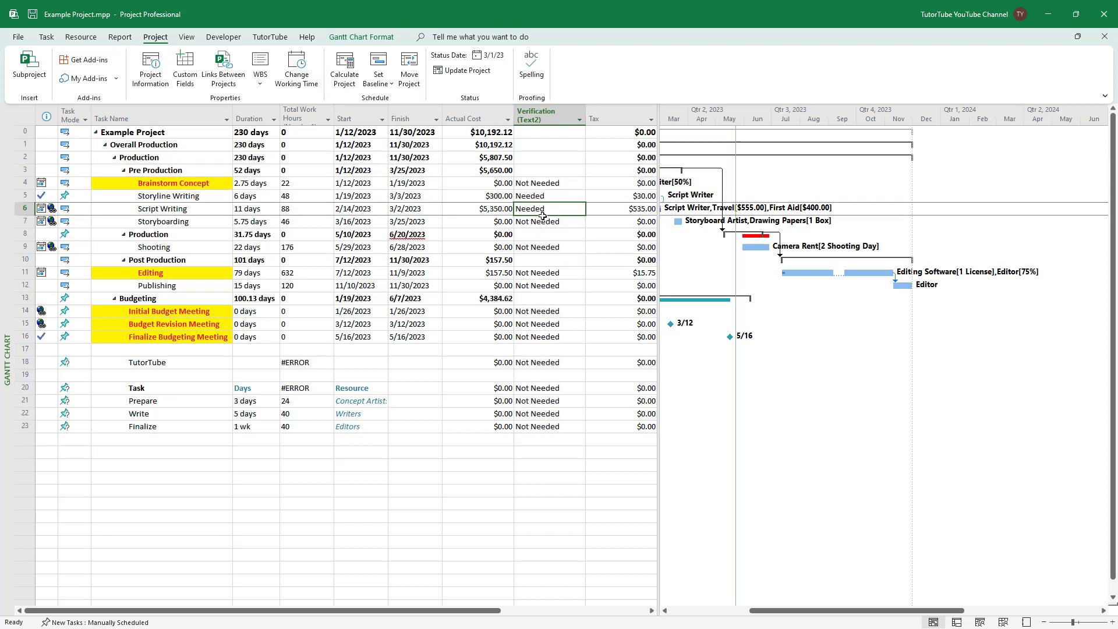
left_click(536, 184)
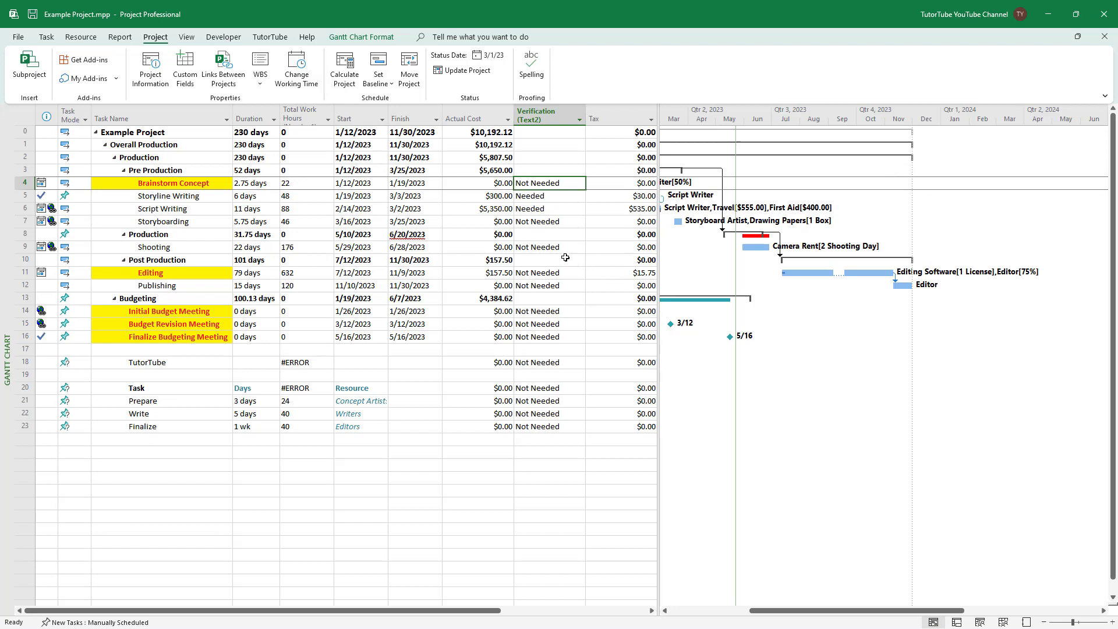
left_click(531, 198)
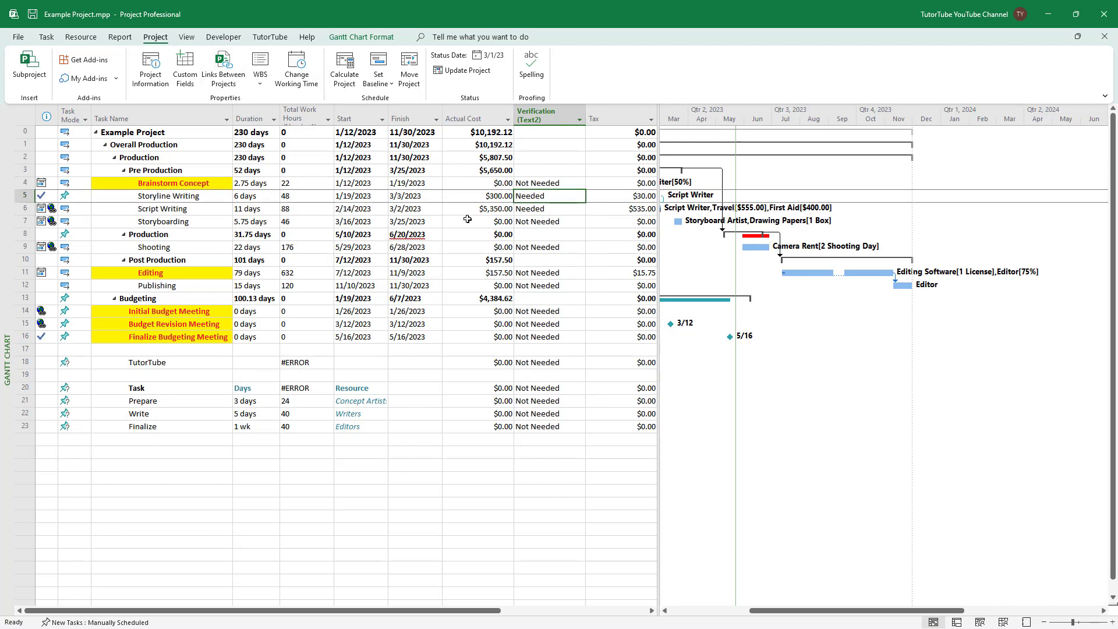
Remove the '=' from the Verification formula's '<=' test so Actual Cost must be strictly below the limit.
left_click(185, 73)
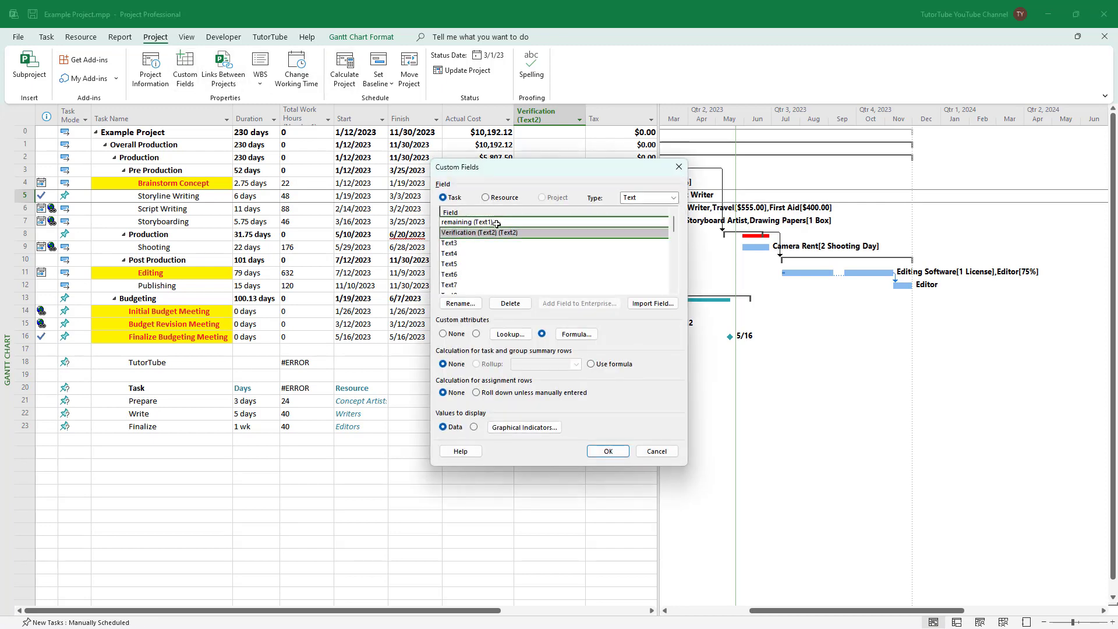
left_click(572, 334)
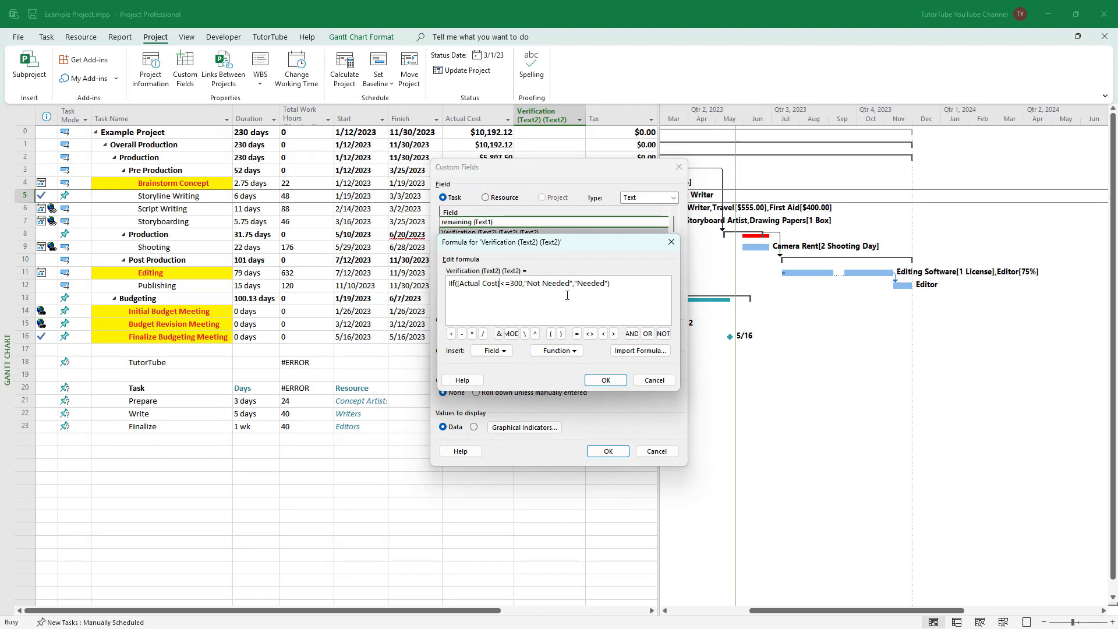
key("BackSpace")
left_click(606, 380)
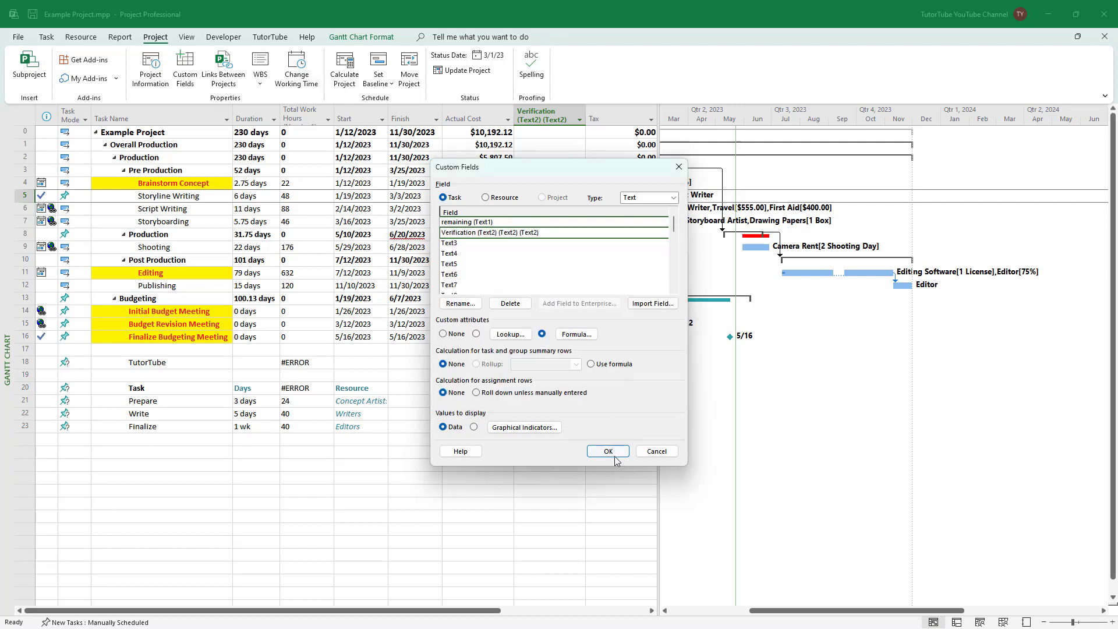
left_click(608, 451)
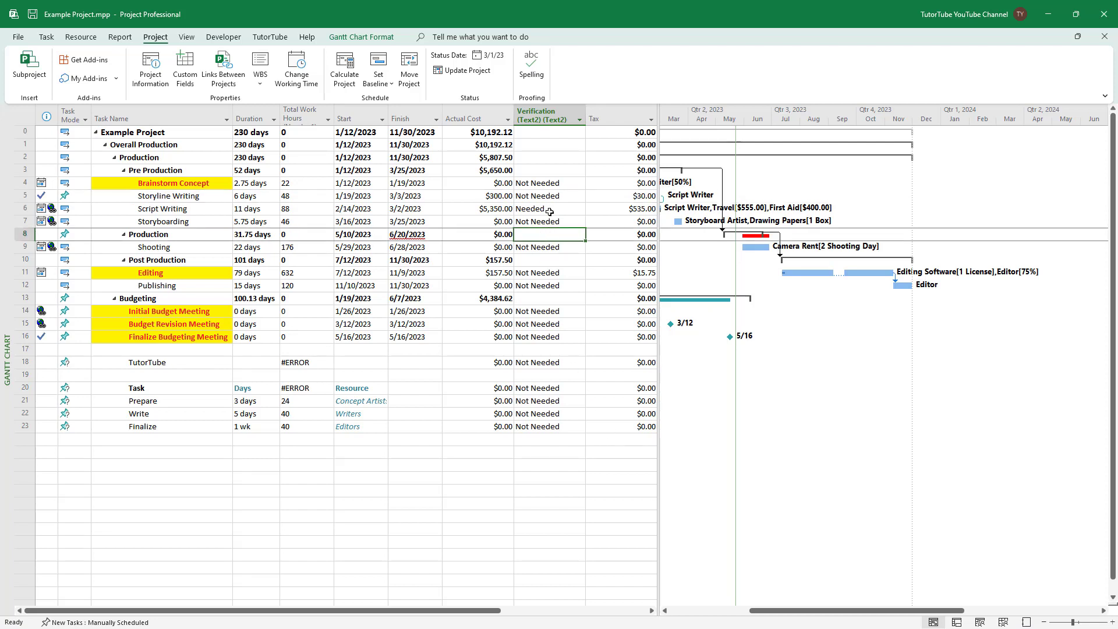